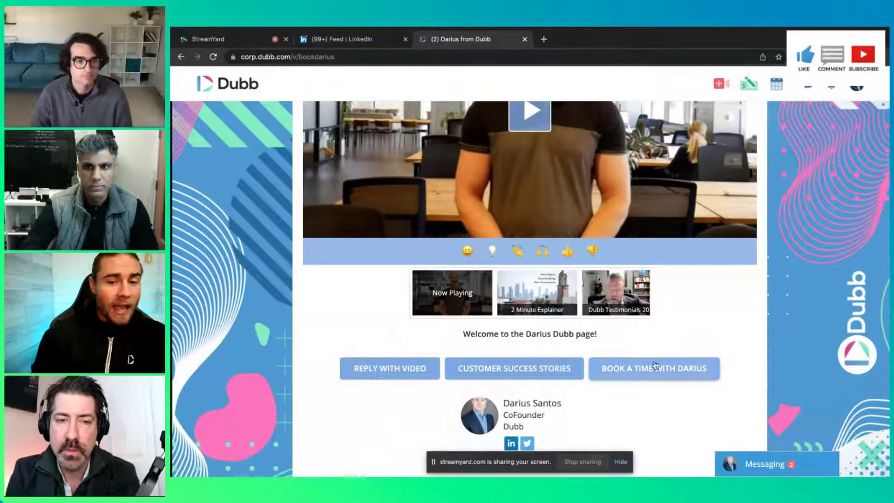
Step: Scroll back up to the Dubb video player and switch to the LinkedIn Feed tab
scroll(520, 277, "up", 8)
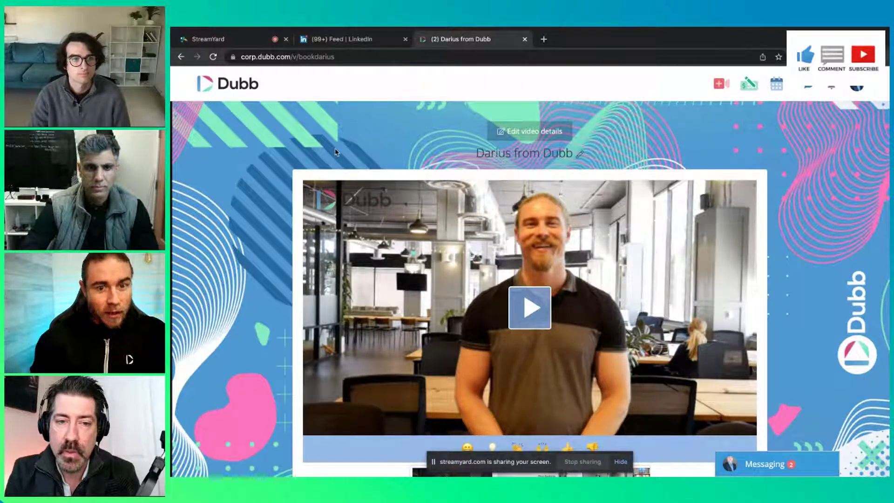
left_click(359, 40)
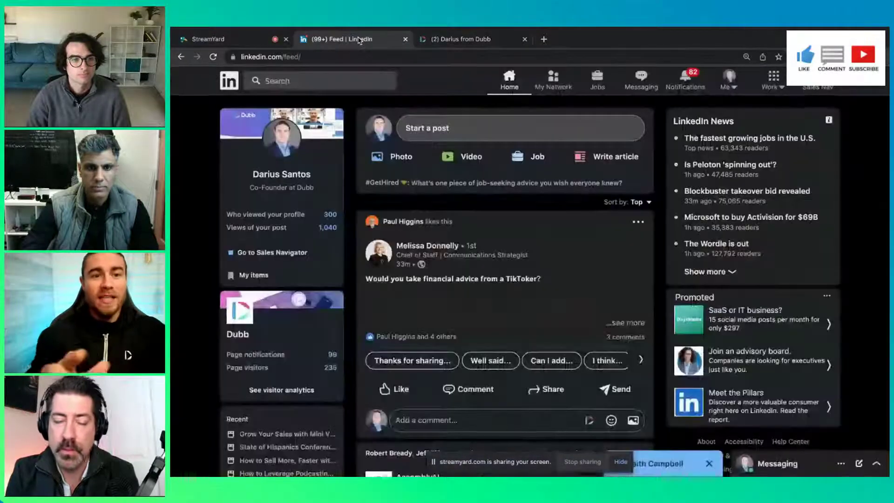
Step: Start a LinkedIn video post, then cancel the file picker and Select/Edit dialog without posting
left_click(460, 160)
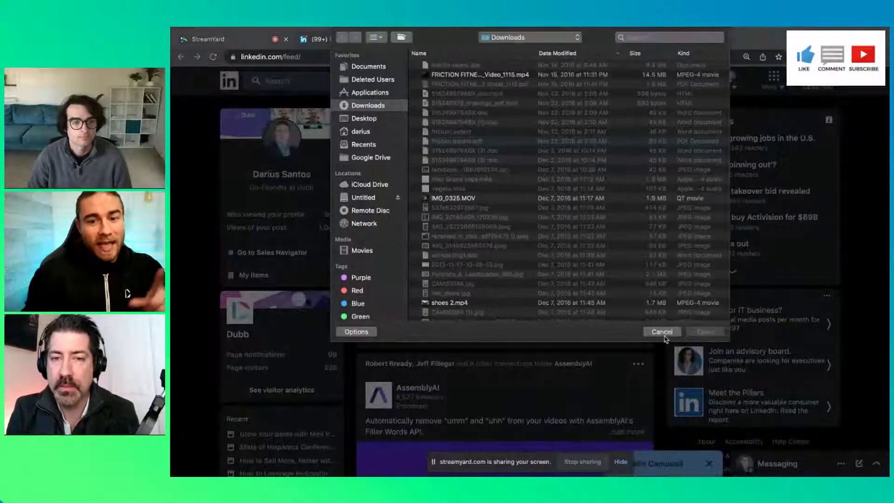
left_click(663, 333)
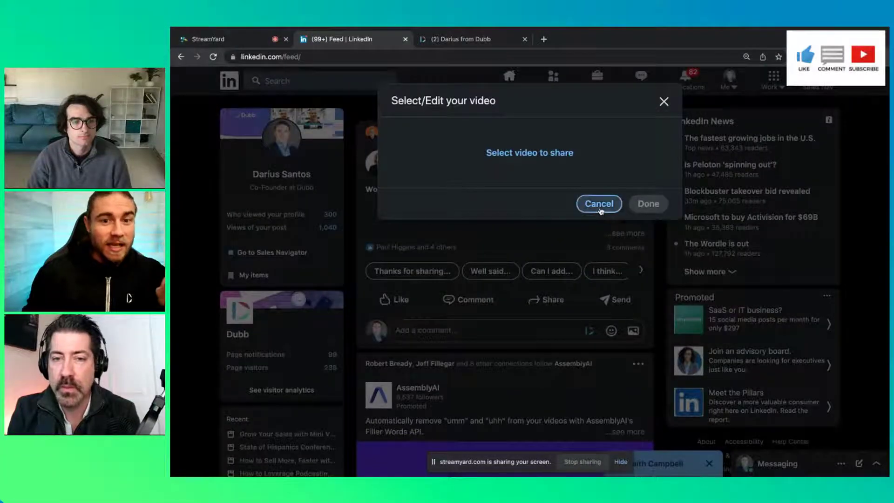
left_click(599, 203)
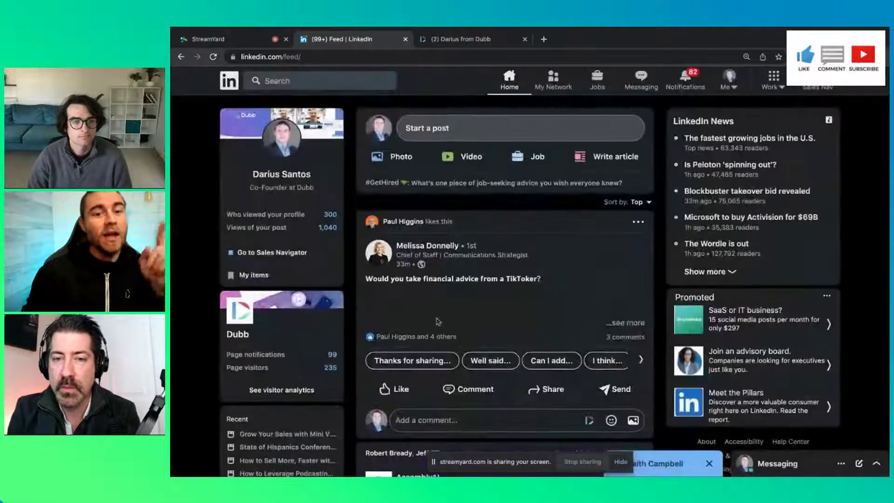
Step: Return to the Dubb video page and place the cursor at the end of its address
left_click(440, 40)
left_click(372, 56)
left_click(411, 58)
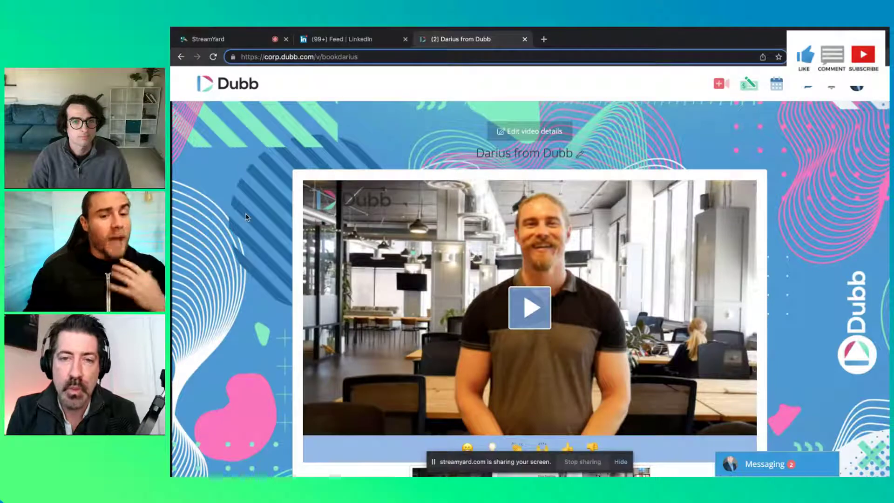
scroll(246, 216, "down", 5)
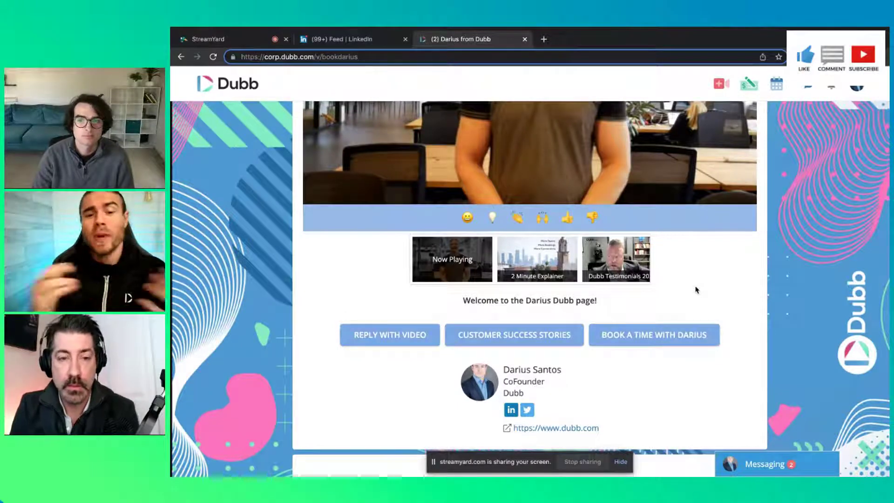
scroll(696, 289, "down", 10)
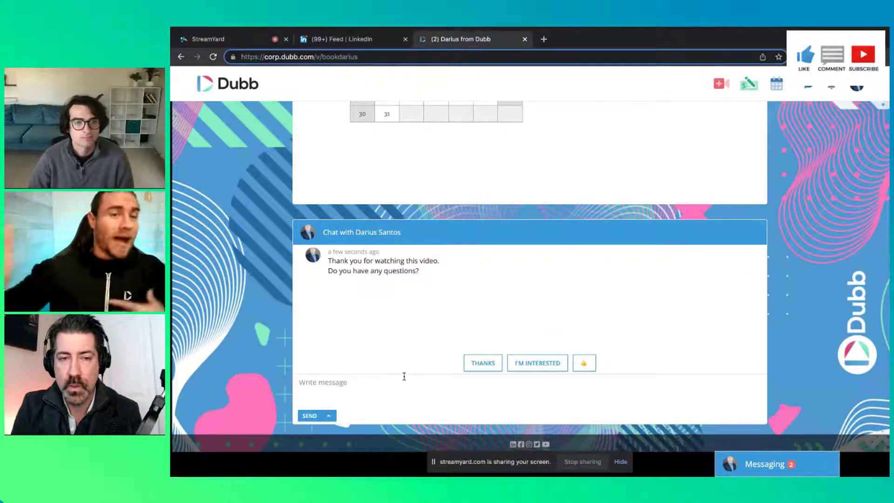
scroll(612, 114, "up", 15)
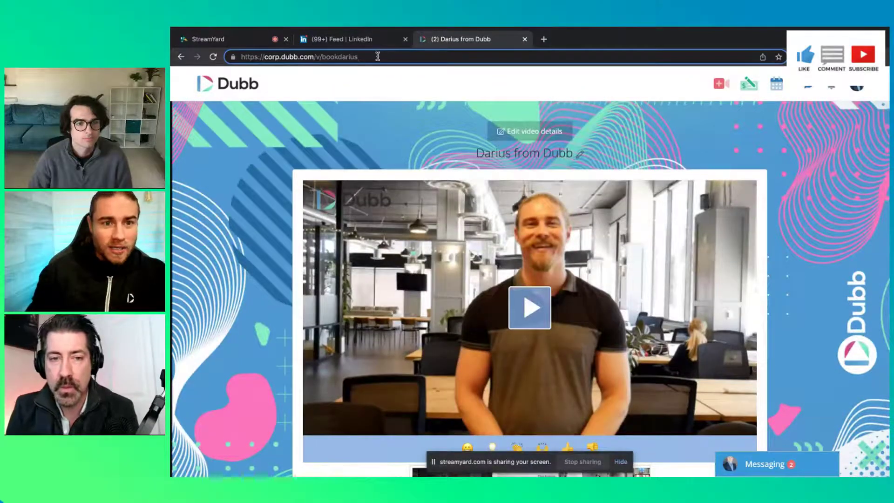
Step: Append /edit to the page URL to load the video's edit page and skim its Analytics
type("/edit")
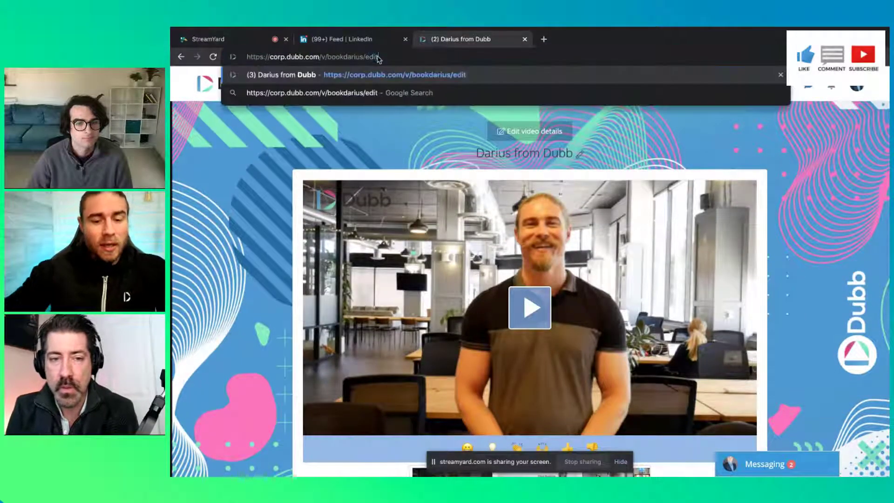
key("Return")
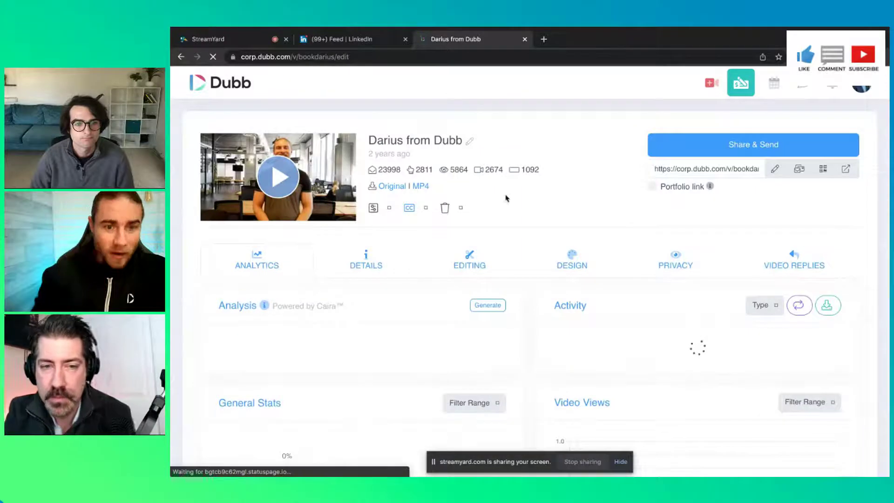
scroll(562, 183, "down", 3)
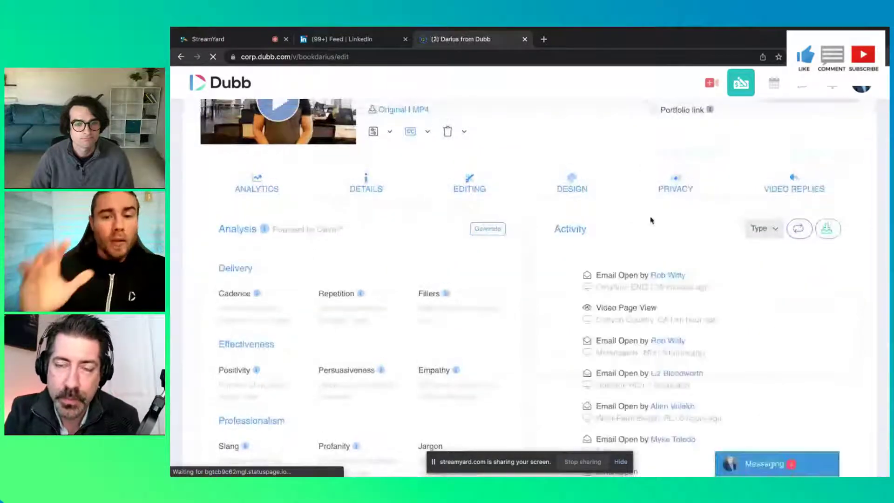
scroll(650, 220, "up", 3)
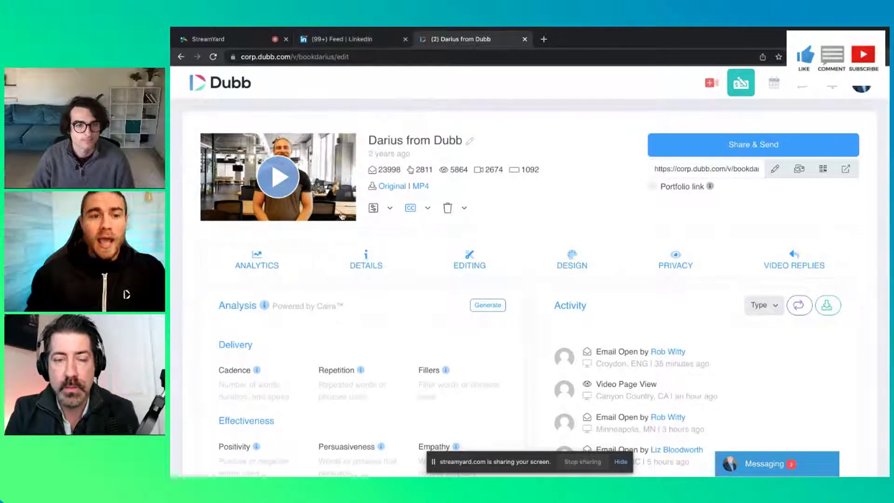
Step: Glance at the video presets list without choosing one, then switch to Details
left_click(383, 210)
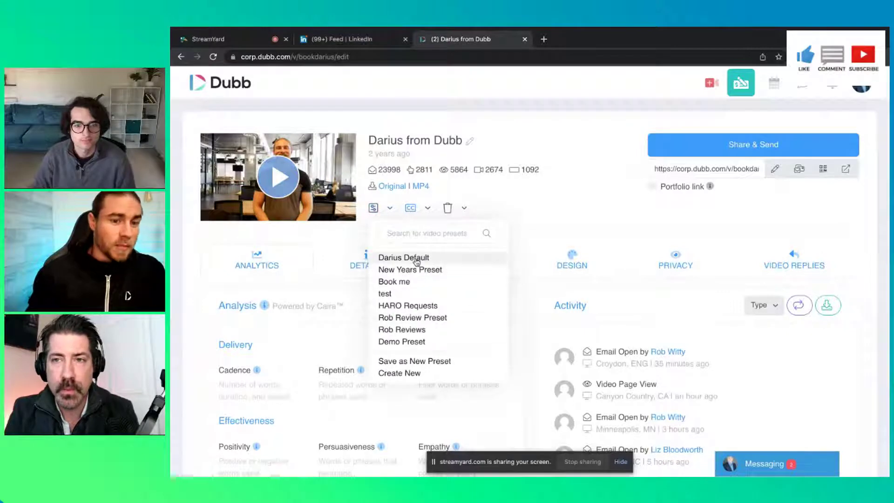
left_click(568, 189)
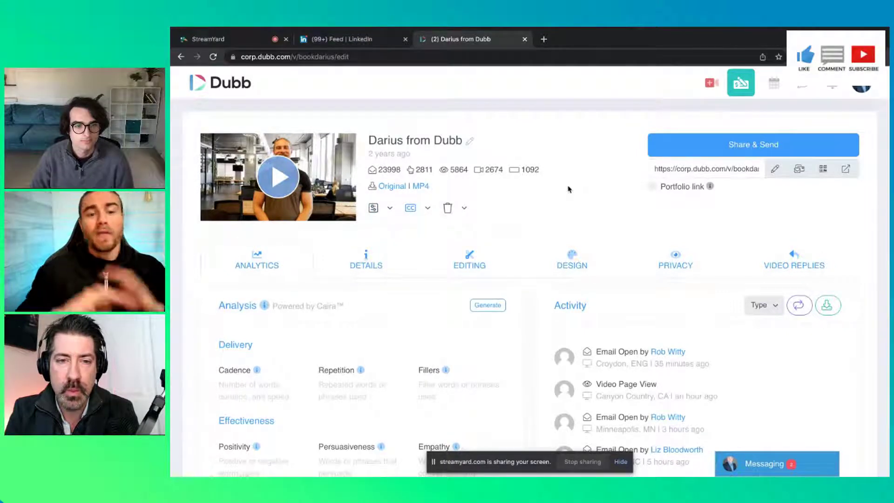
left_click(367, 259)
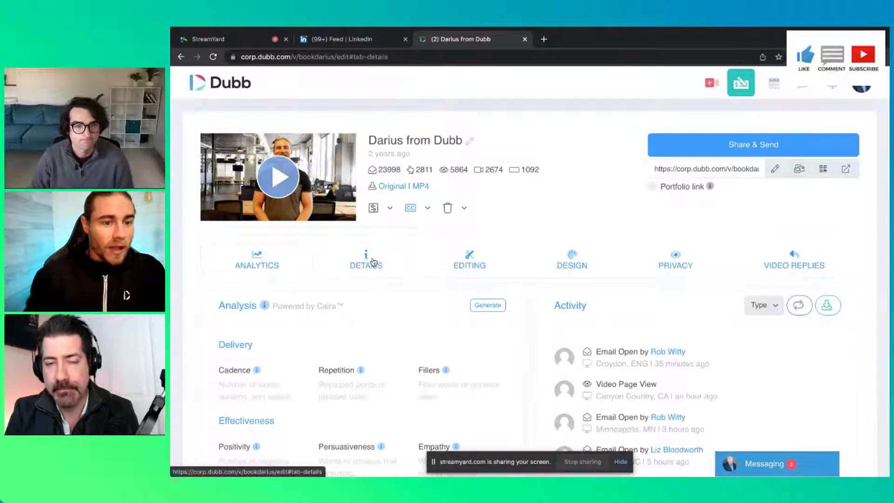
Step: Scroll through the Details settings and open the video's share page in a new tab
scroll(487, 337, "down", 5)
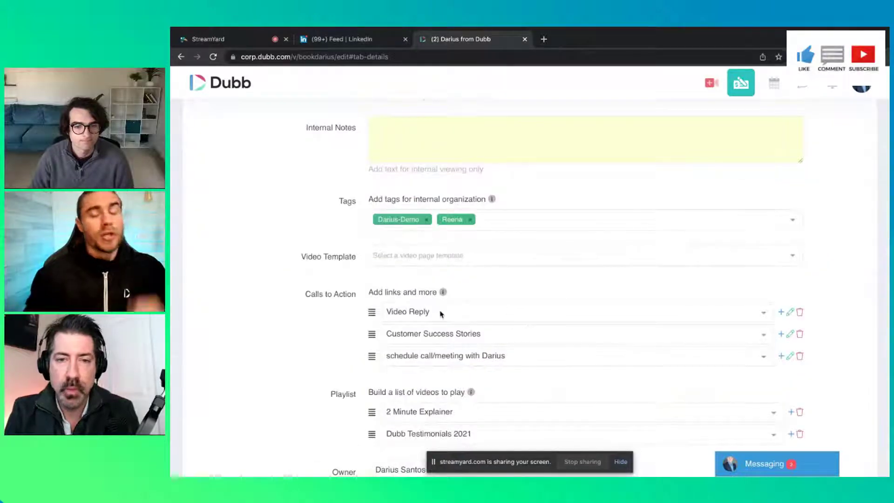
scroll(344, 322, "down", 2)
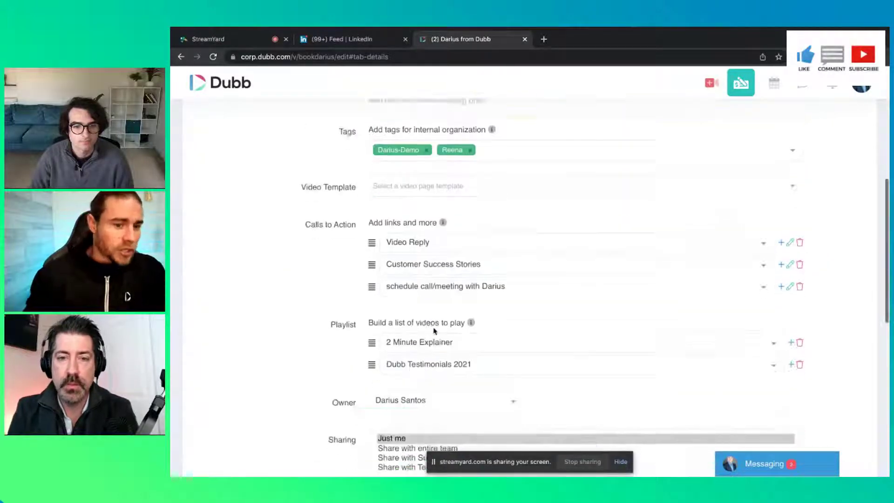
scroll(480, 305, "up", 7)
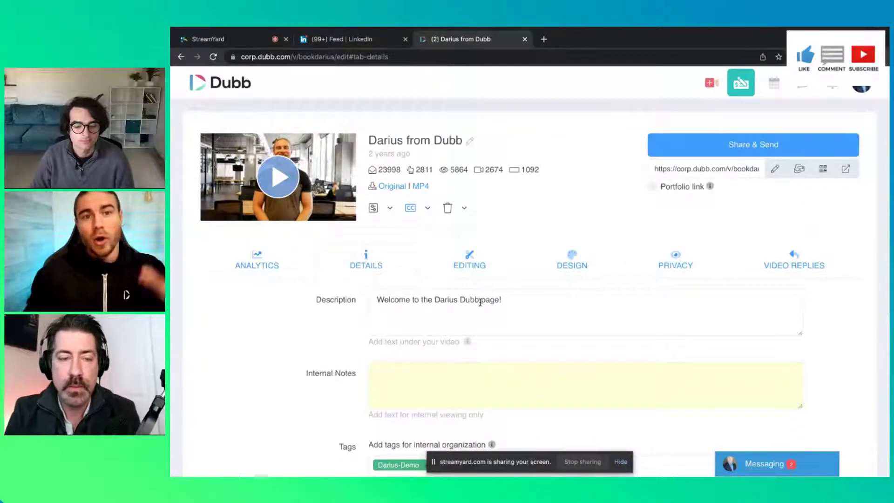
left_click(845, 168)
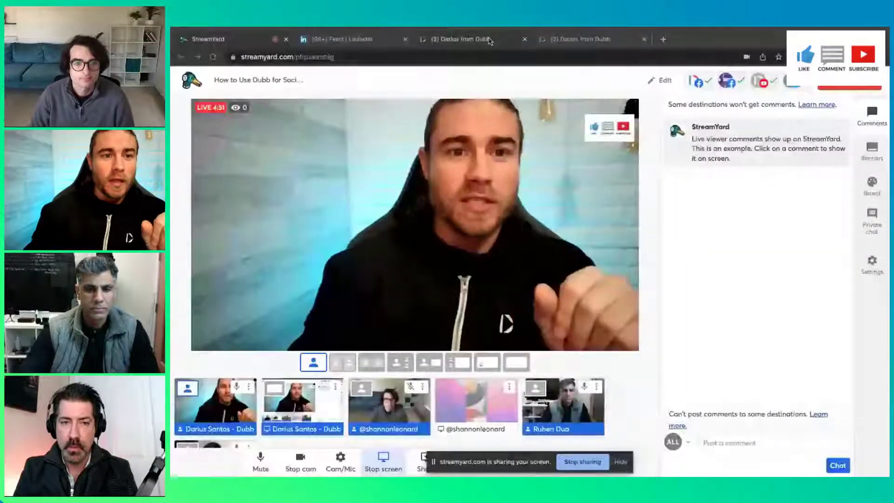
Step: Switch from StreamYard to the Dubb tab and load corp.dubb.com/dashboard
left_click(460, 40)
left_click(204, 86)
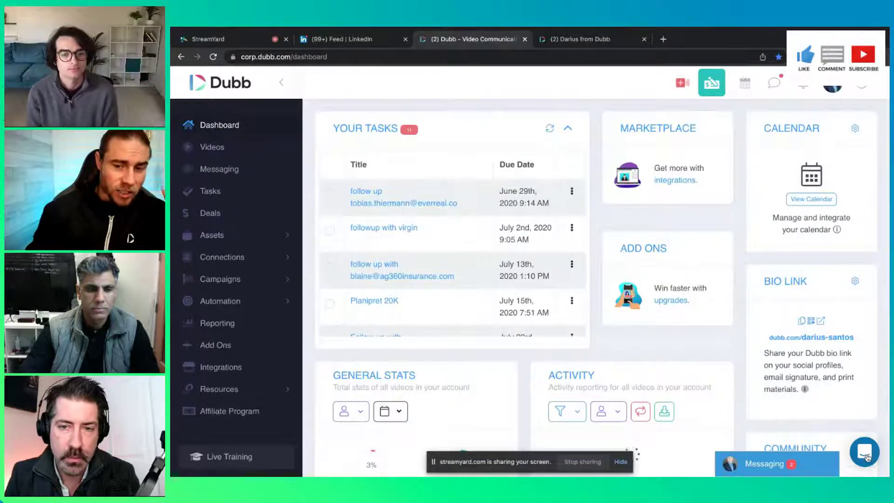
Step: Search the help chat for 'preset' and expand the Assets section in the sidebar
left_click(864, 454)
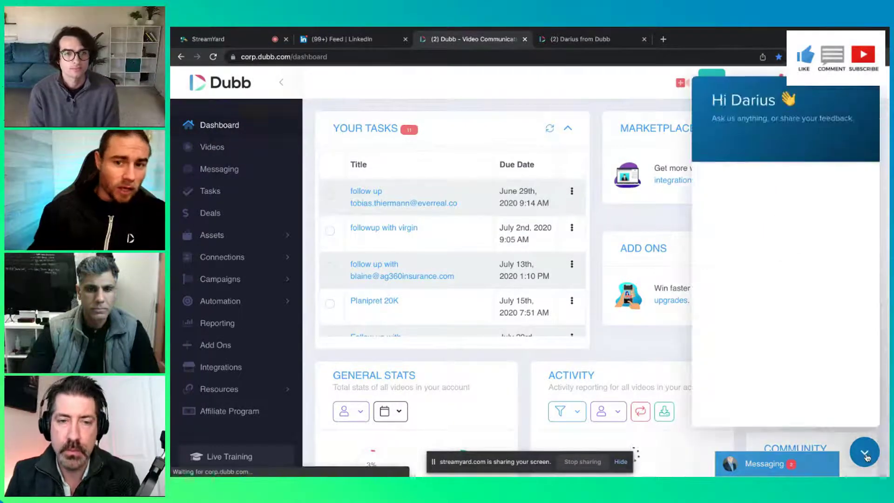
left_click(777, 285)
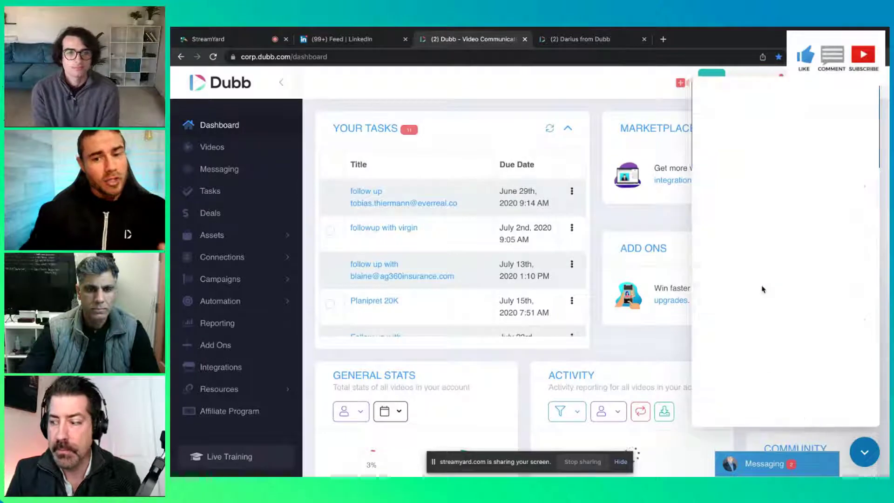
type("pres")
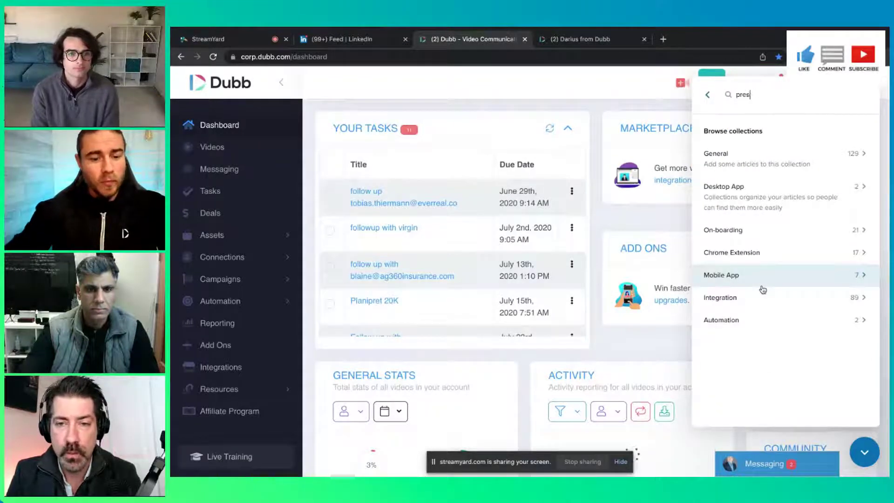
left_click(212, 235)
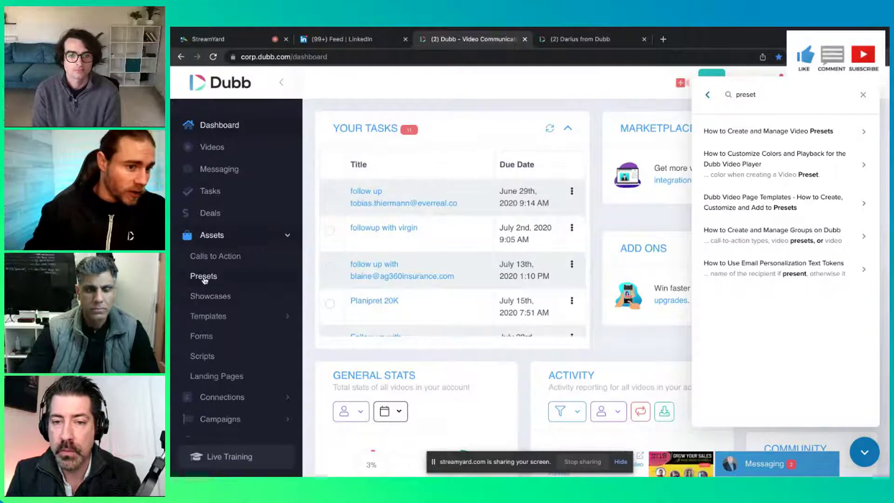
Step: Read the How to Create and Manage Video Presets article, then clear the search and close help
left_click(811, 133)
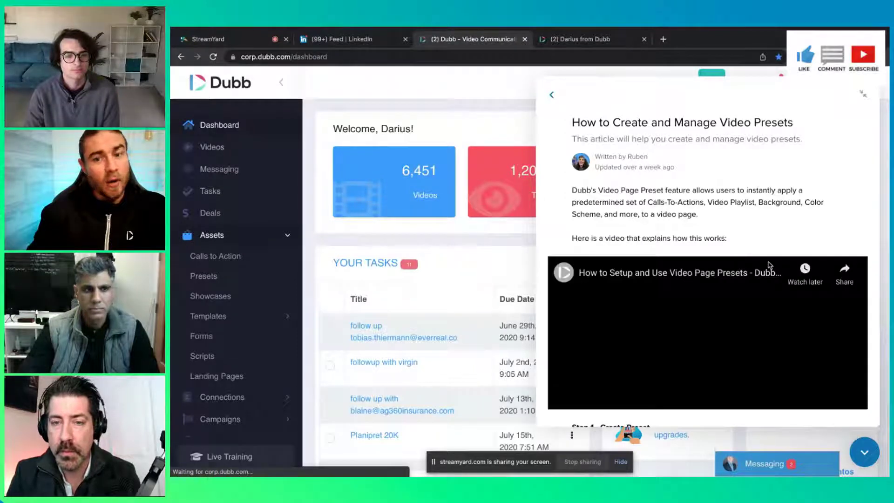
scroll(753, 200, "down", 5)
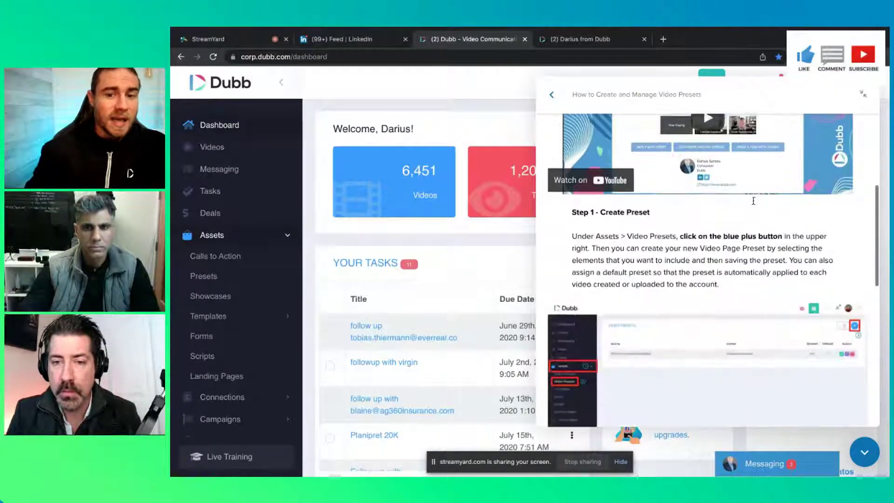
scroll(753, 201, "up", 5)
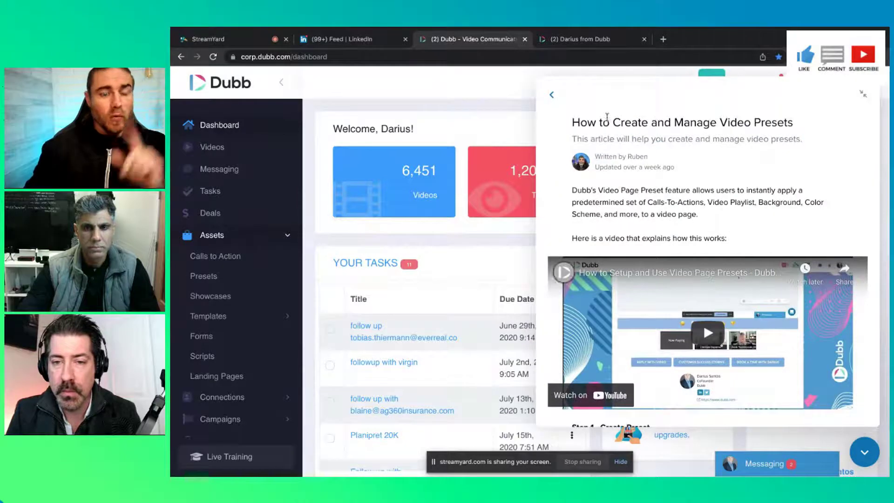
left_click(551, 94)
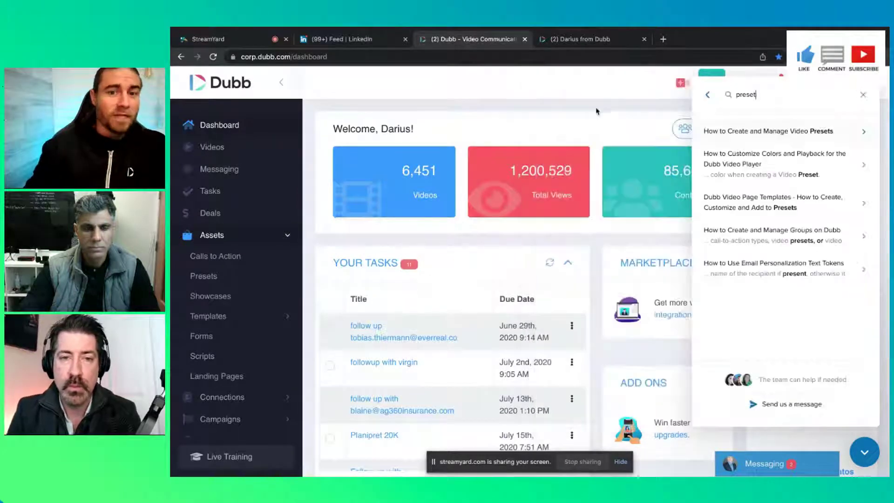
left_click(863, 96)
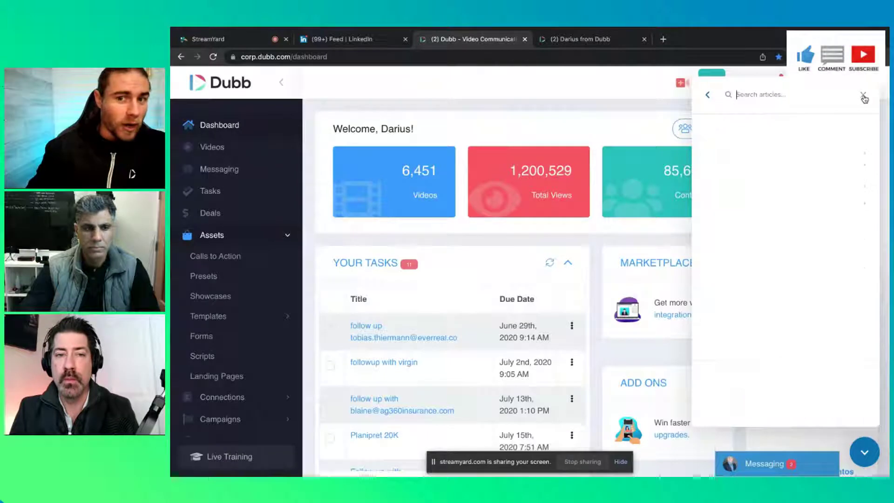
left_click(707, 95)
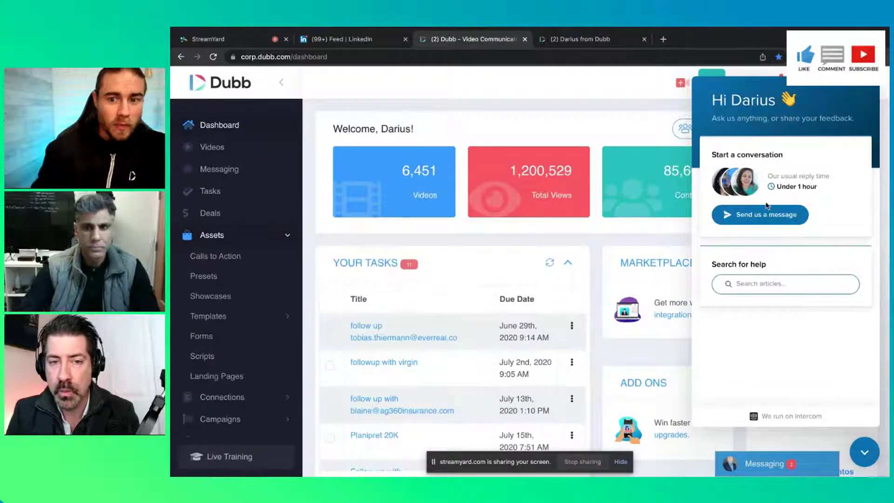
left_click(864, 451)
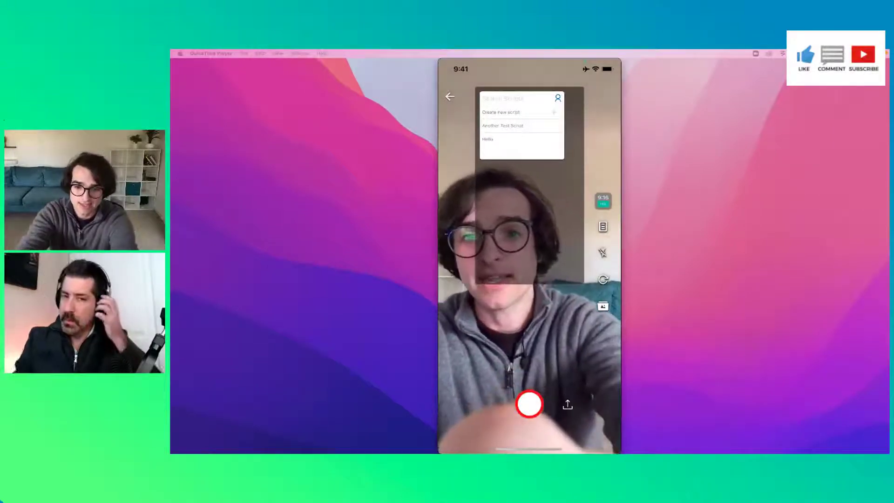
Step: Choose 'Another Test Script' from the mirrored mobile app's teleprompter script list
left_click(503, 126)
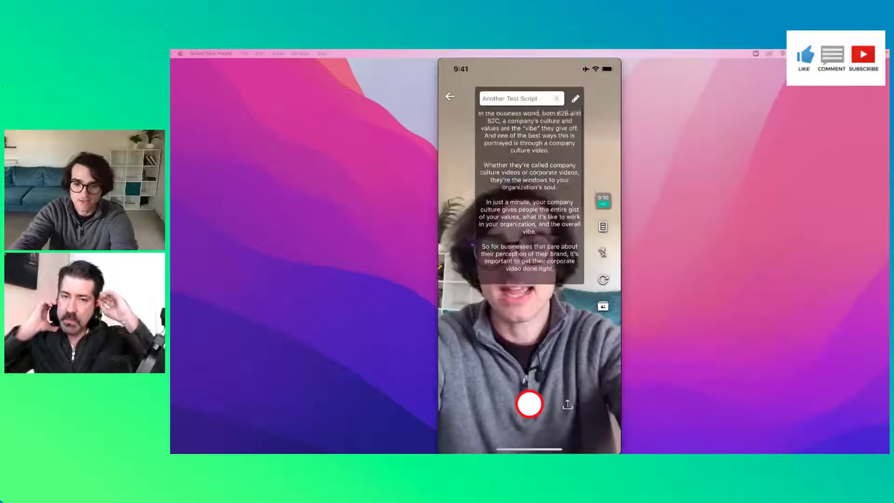